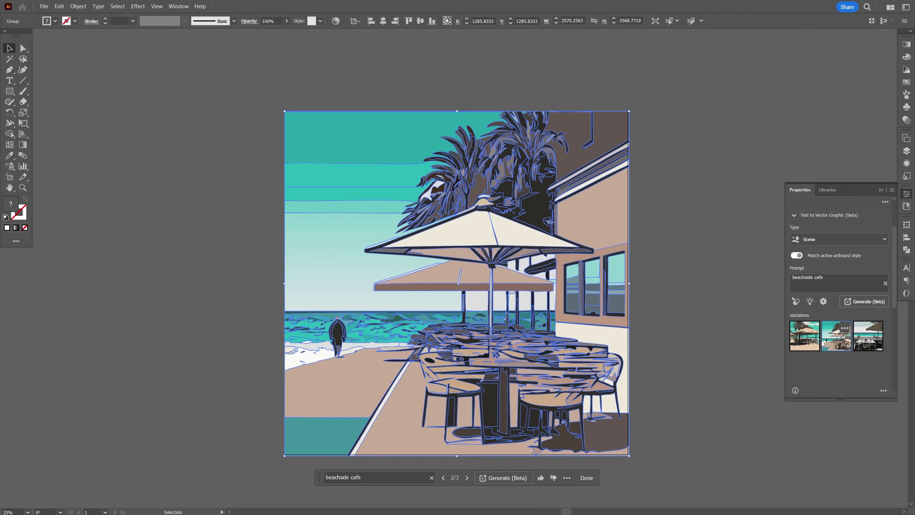
# Step: Preview the generated beachside cafe variations on the artboard and undo the last switches between them
pyautogui.click(812, 329)
pyautogui.click(837, 342)
pyautogui.click(868, 336)
pyautogui.click(652, 401)
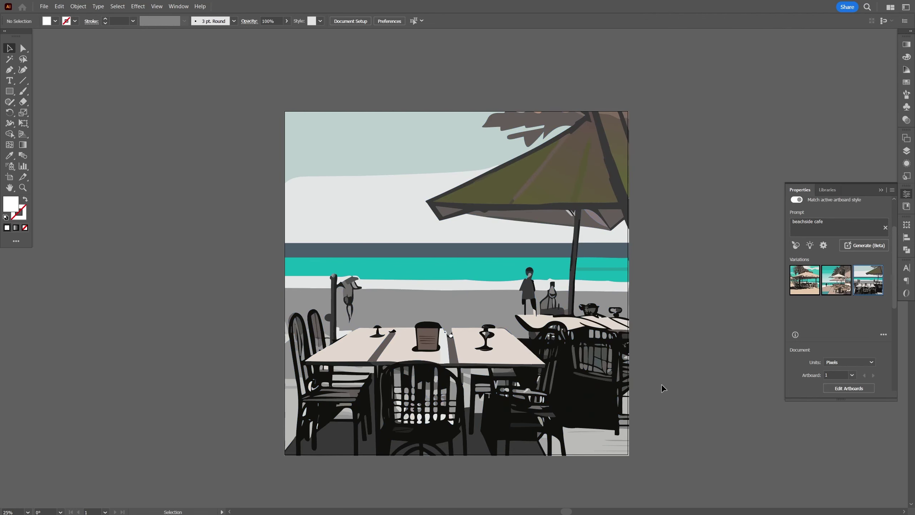
pyautogui.hotkey('ctrl', 'z')
pyautogui.hotkey('ctrl', 'z')
pyautogui.click(686, 336)
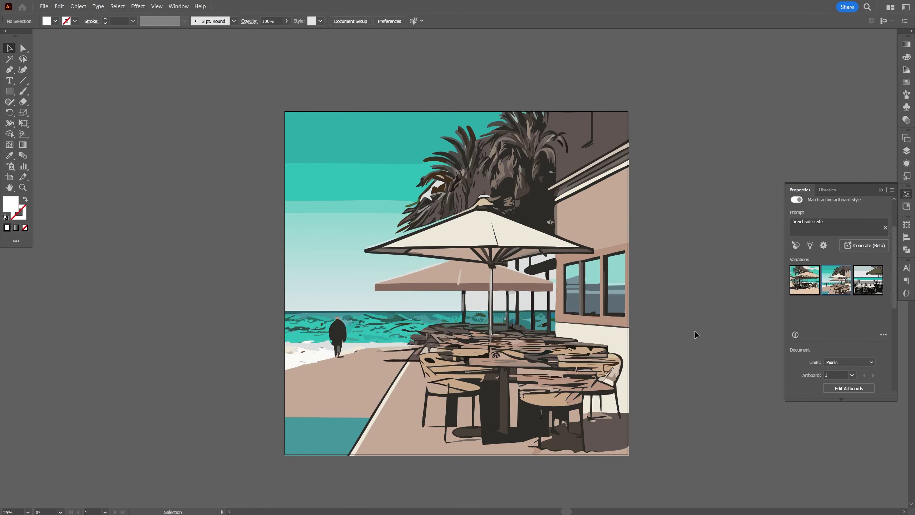
# Step: Apply the first beachside cafe variation, the one with the large tan-roofed pavilion, to the artwork
pyautogui.click(506, 301)
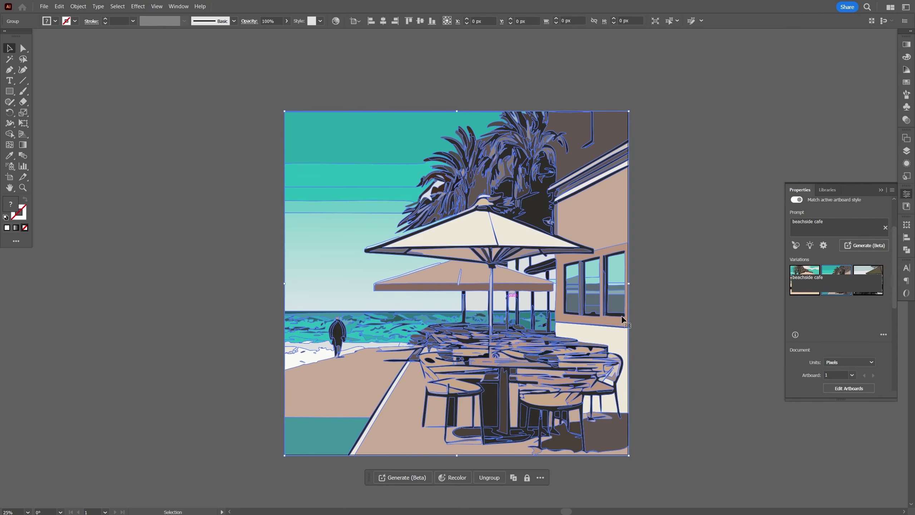
pyautogui.click(796, 339)
pyautogui.click(636, 327)
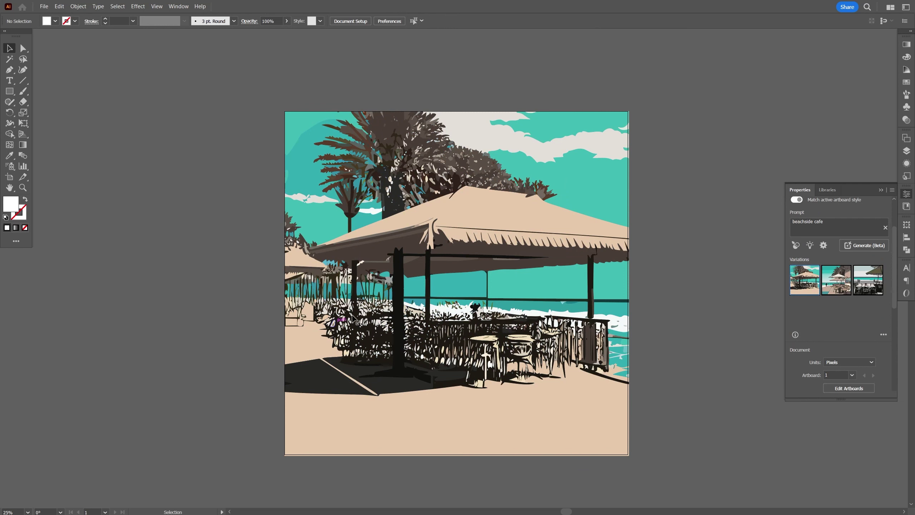
# Step: Generate another set of beachside cafe scenes from the selected artwork, matching the active artboard style
pyautogui.click(581, 289)
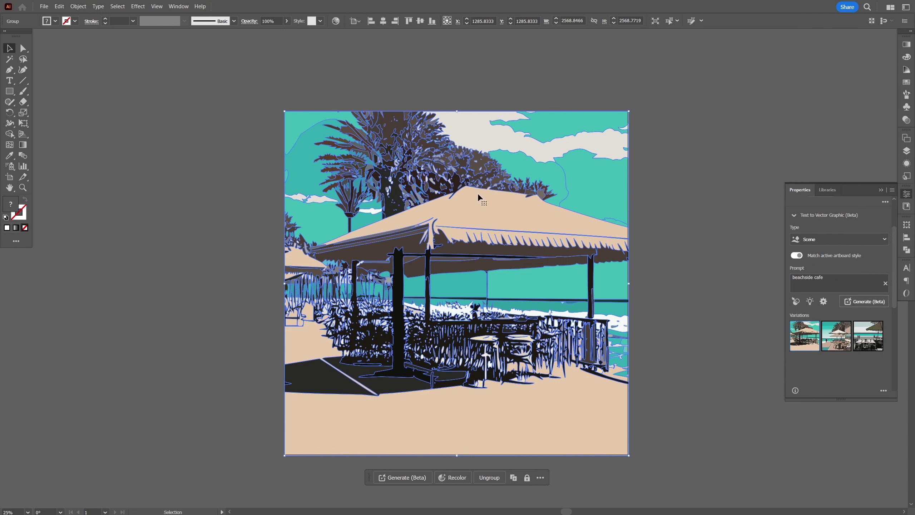
pyautogui.click(872, 305)
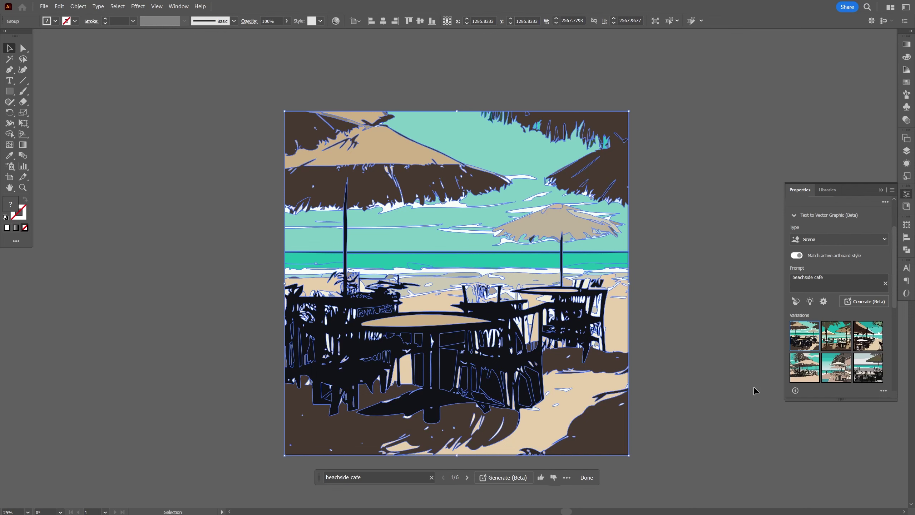
pyautogui.click(754, 386)
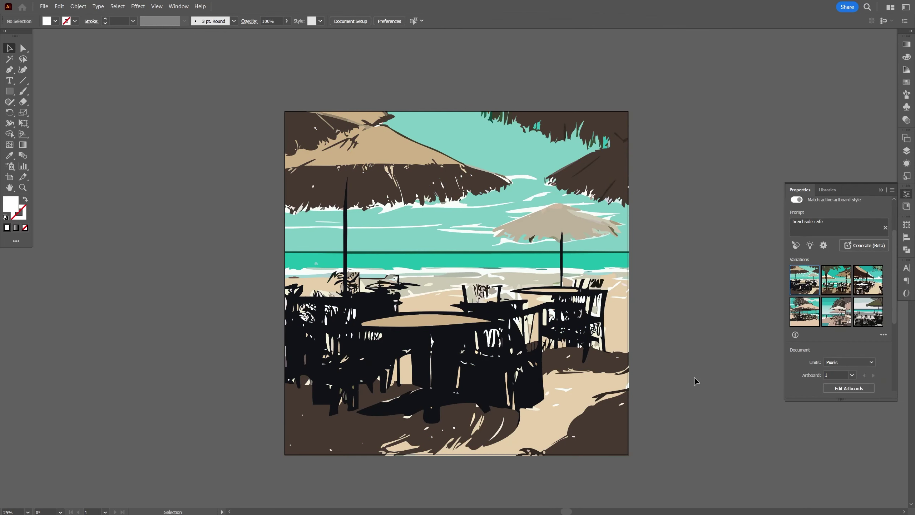
# Step: Raise the detail level to 4 and generate new beachside cafe variations for the selected scene
pyautogui.click(573, 316)
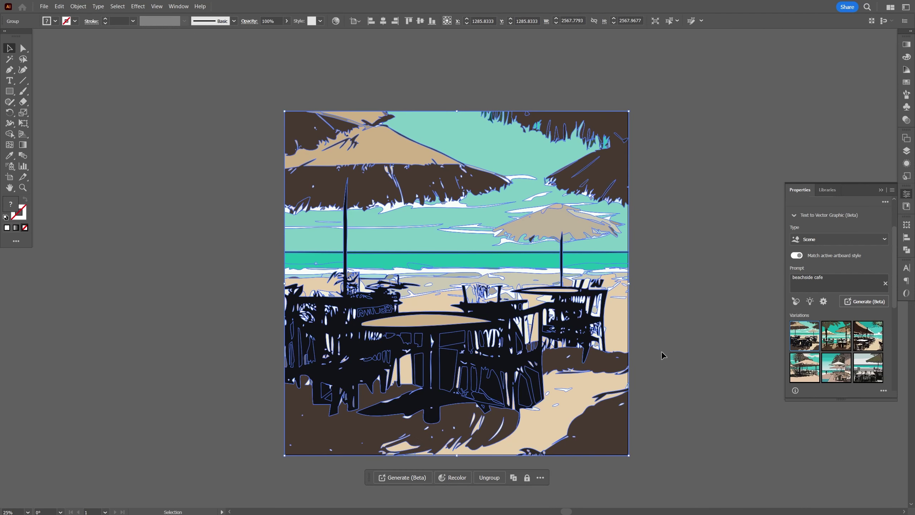
pyautogui.click(824, 302)
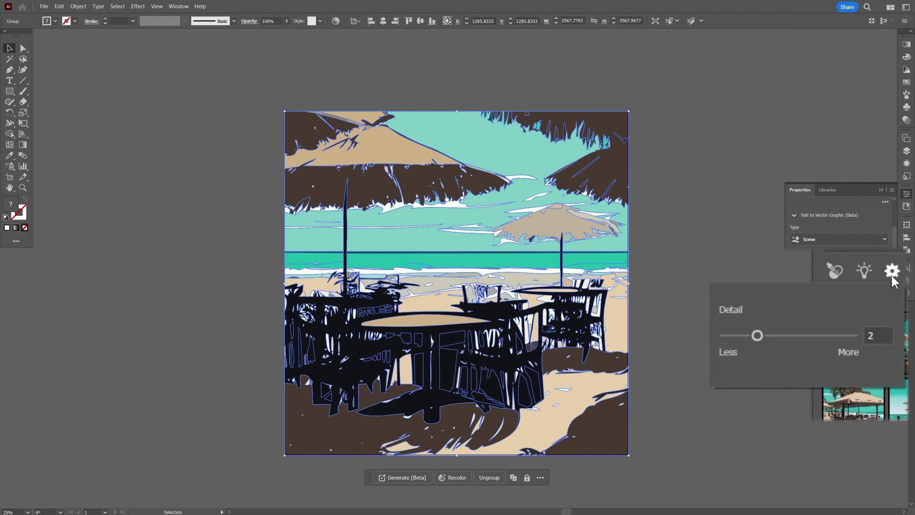
pyautogui.moveTo(769, 340); pyautogui.dragTo(815, 348)
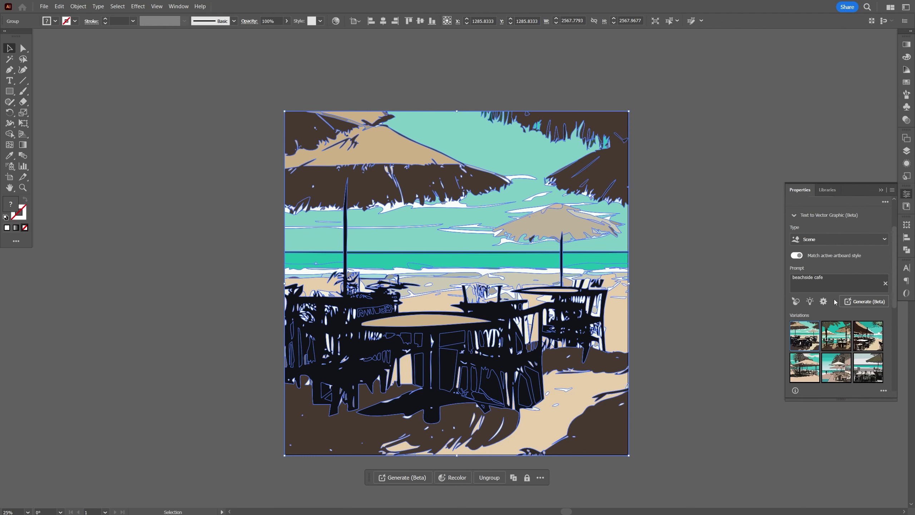
pyautogui.click(861, 301)
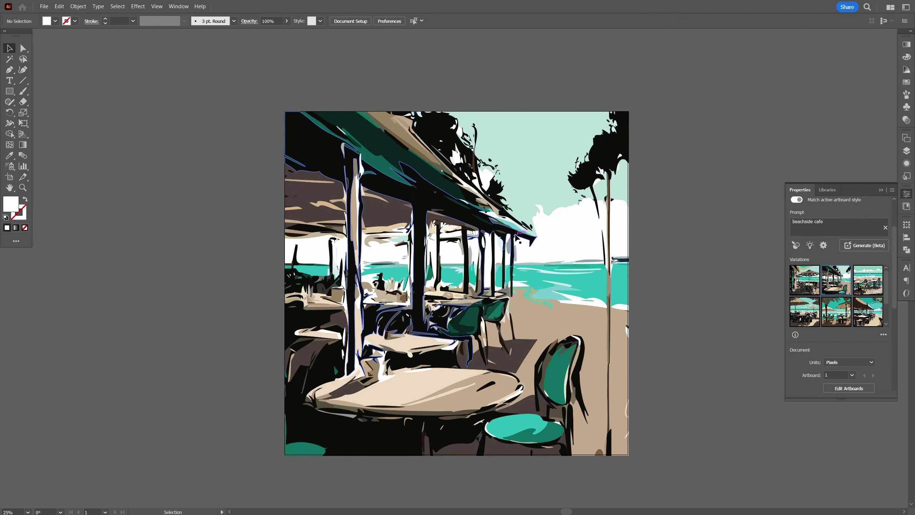
# Step: Compare the three newest, more detailed beachside cafe variations on the artboard
pyautogui.click(518, 237)
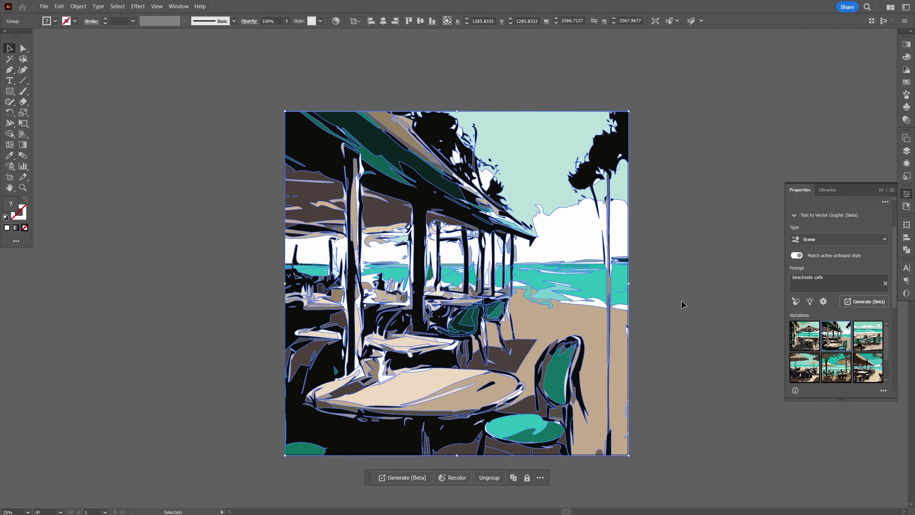
pyautogui.click(826, 345)
pyautogui.click(869, 342)
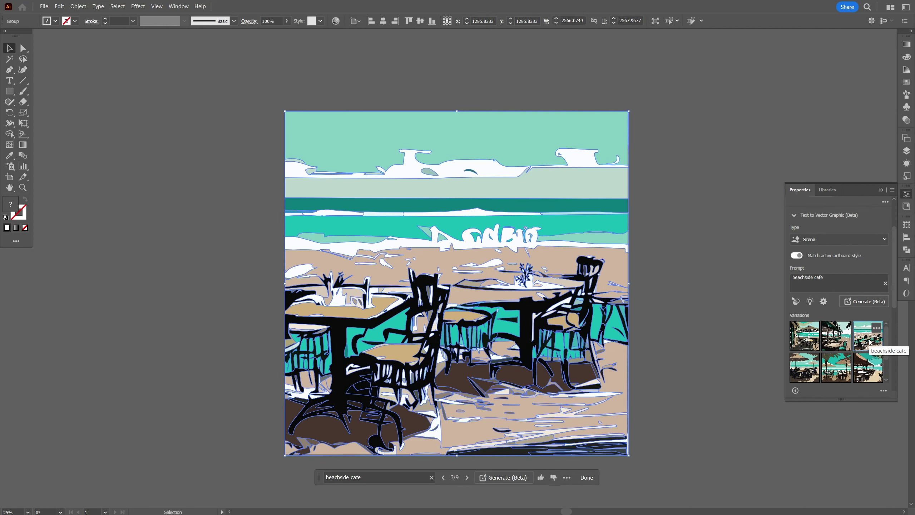
pyautogui.click(675, 322)
pyautogui.click(609, 271)
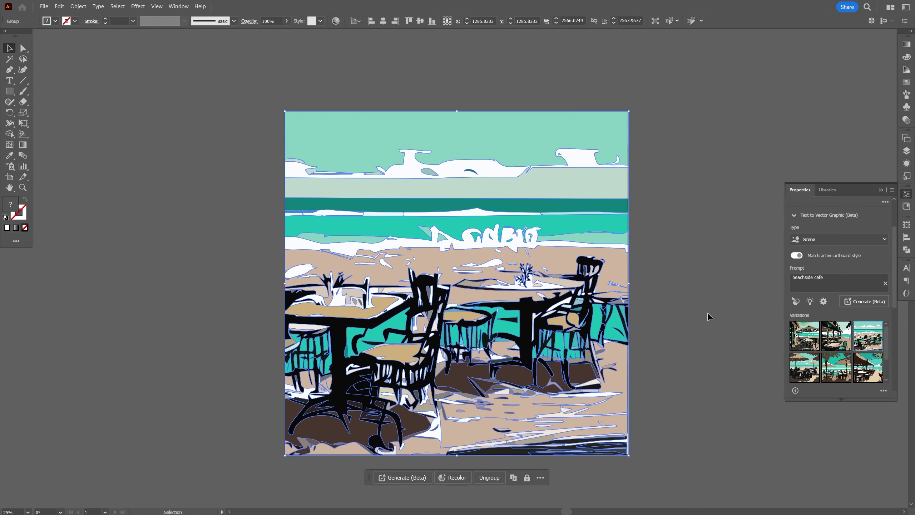
pyautogui.click(826, 343)
pyautogui.click(694, 320)
pyautogui.click(559, 302)
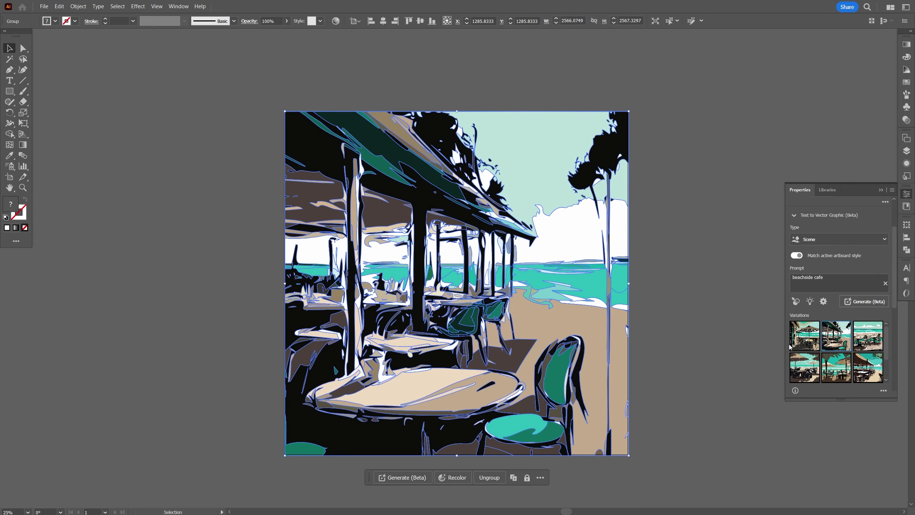
pyautogui.click(805, 280)
pyautogui.click(694, 303)
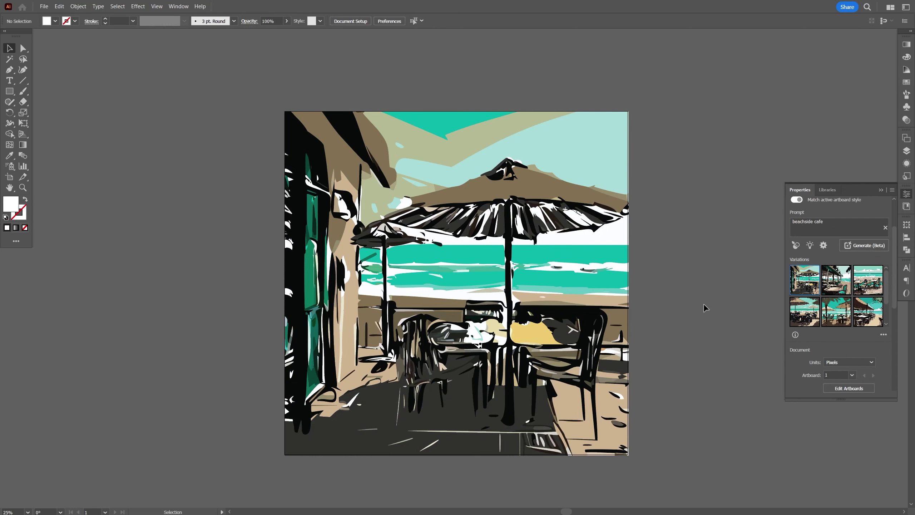
pyautogui.click(589, 273)
# Step: Apply the variation with open-air tables and chairs facing the sea, and leave the artwork deselected
pyautogui.click(840, 340)
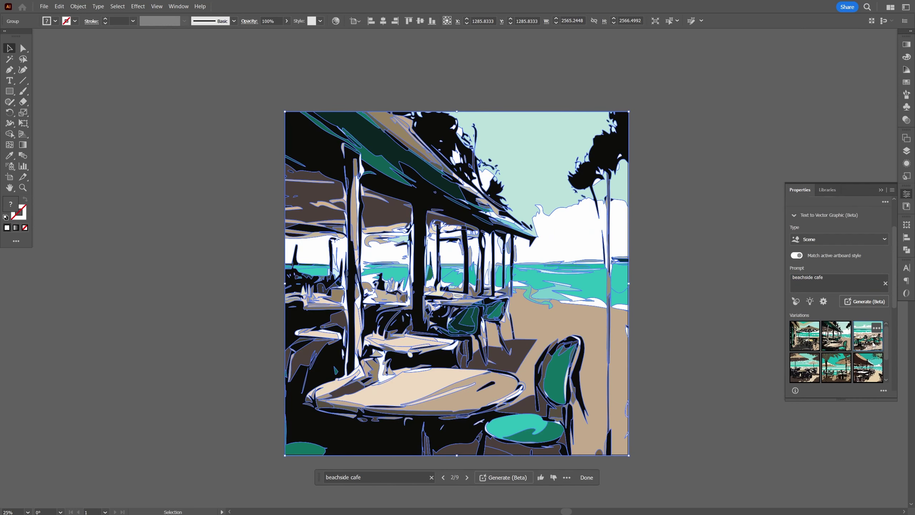
pyautogui.click(868, 336)
pyautogui.click(686, 288)
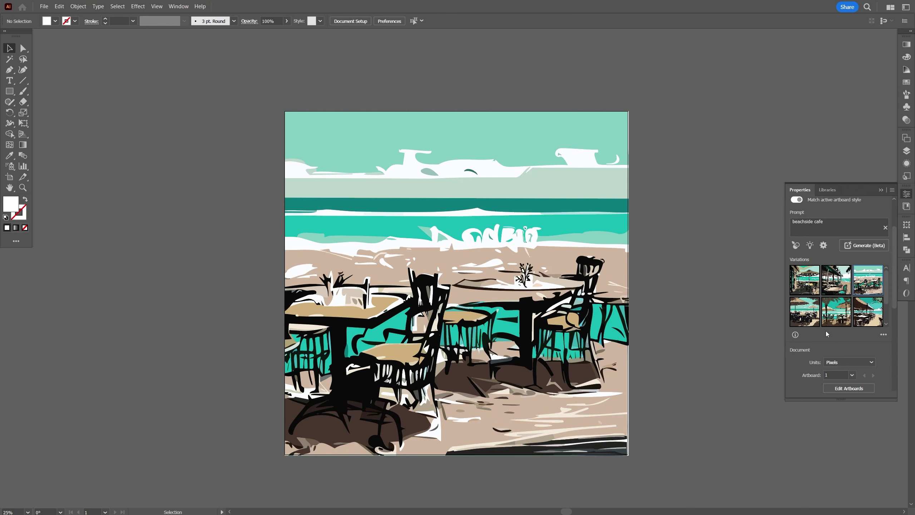
pyautogui.click(807, 271)
pyautogui.click(613, 257)
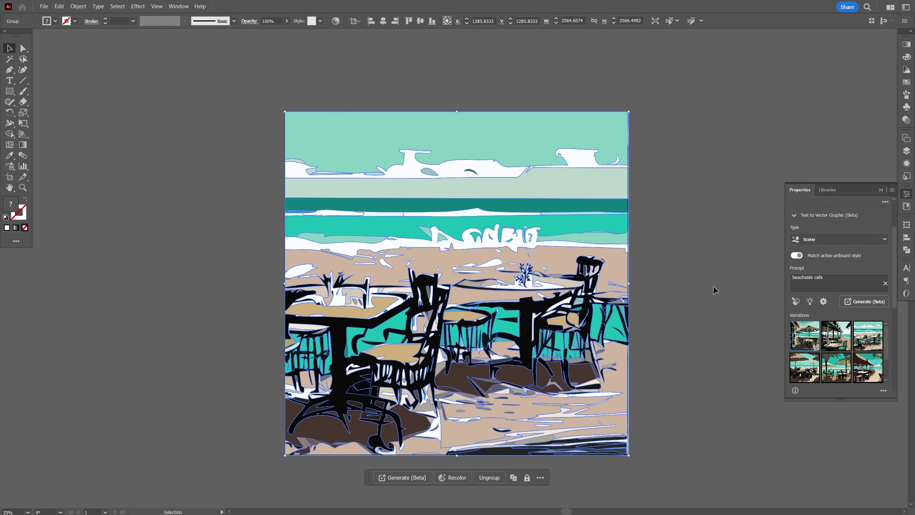
pyautogui.click(714, 287)
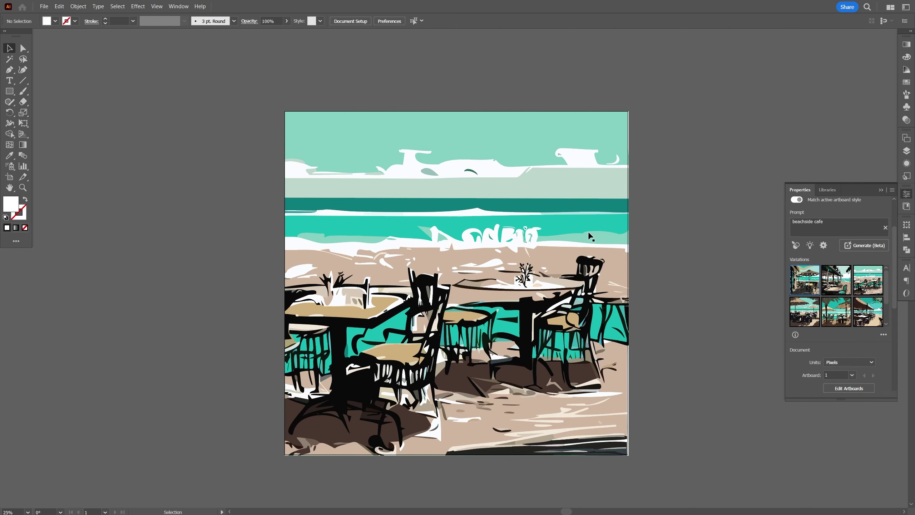
# Step: Draw a white rectangle about 971 by 506 px over the sky in the upper-left part of the scene
pyautogui.press('m')
pyautogui.moveTo(321, 137); pyautogui.dragTo(452, 205)
pyautogui.press('v')
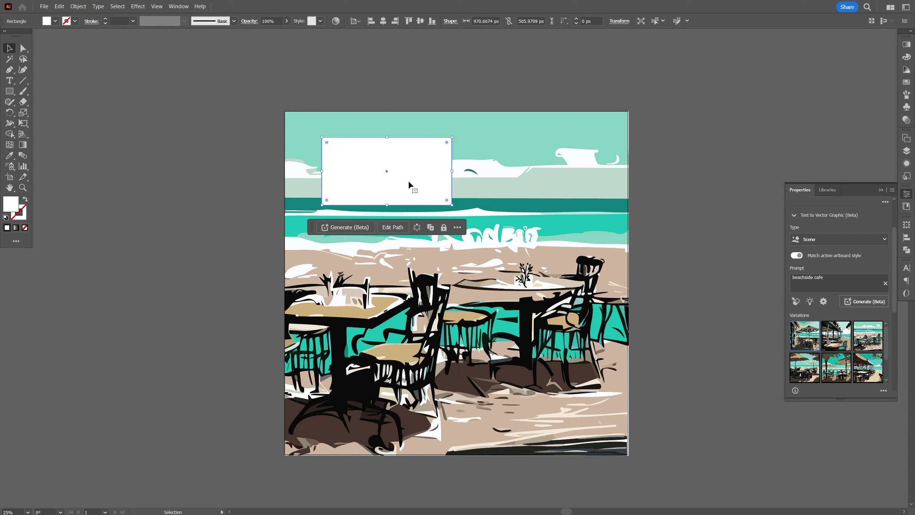
# Step: Generate a "flying seagull" scene inside the rectangle with a lower detail level, matching the artboard style
pyautogui.click(841, 282)
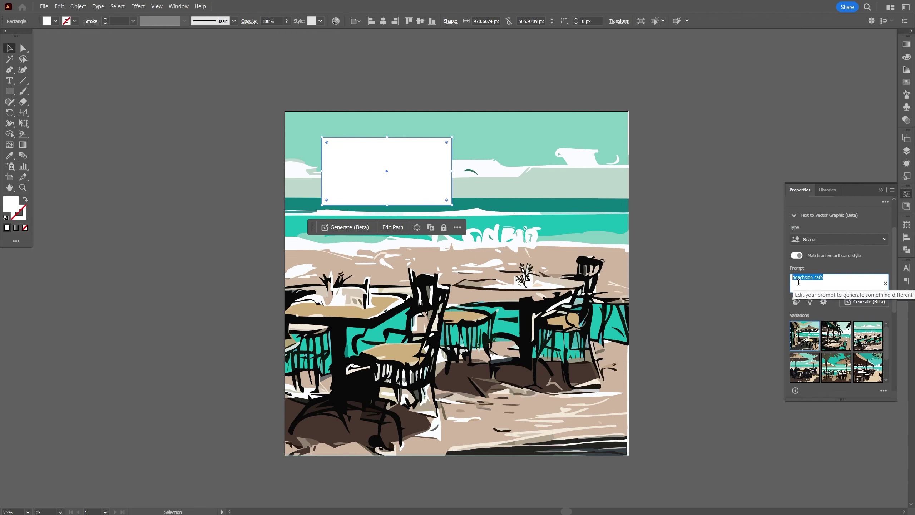
pyautogui.write('flying seagull')
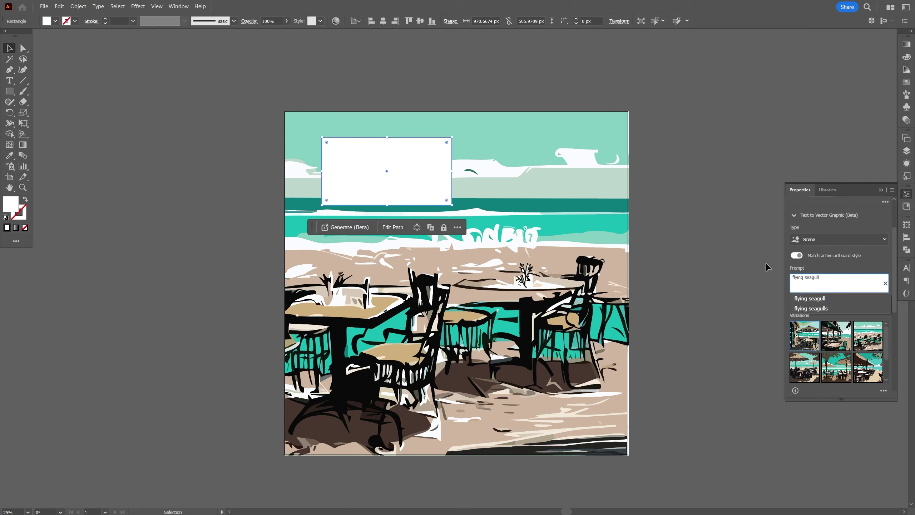
pyautogui.click(812, 300)
pyautogui.click(824, 301)
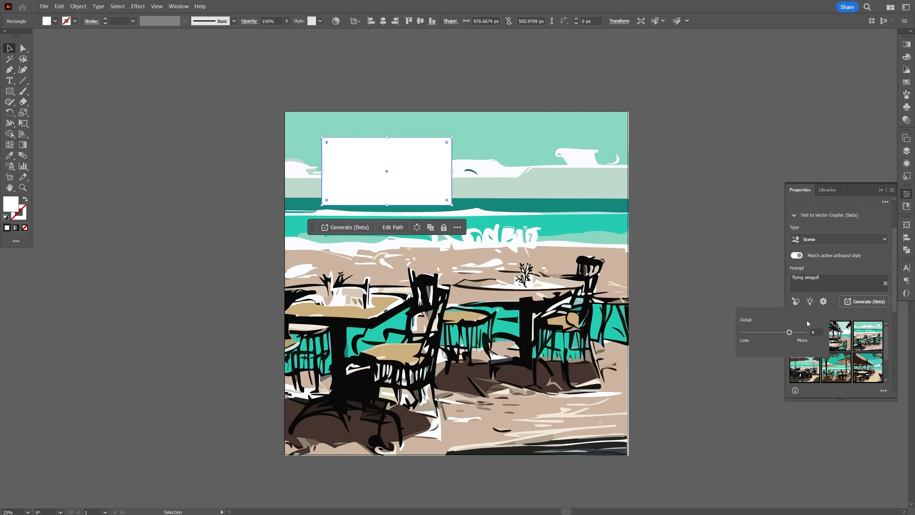
pyautogui.moveTo(775, 336); pyautogui.dragTo(760, 335)
pyautogui.click(864, 274)
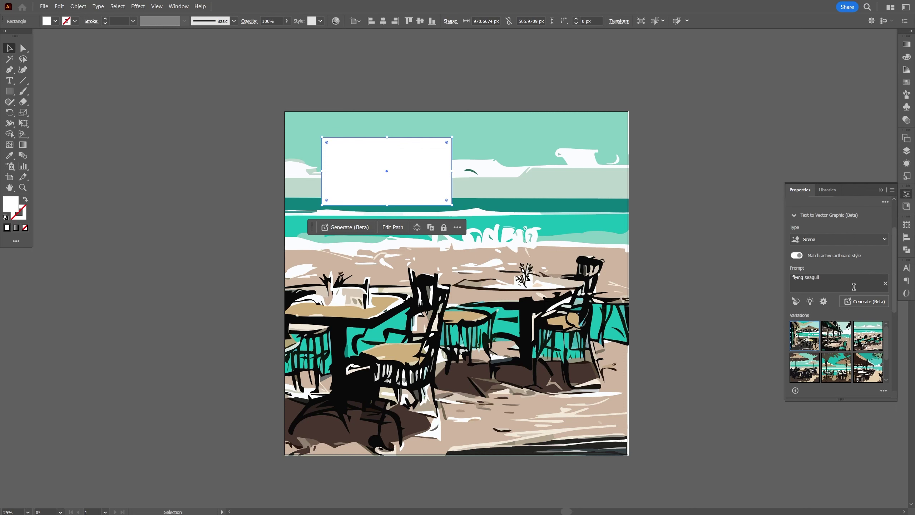
pyautogui.click(857, 302)
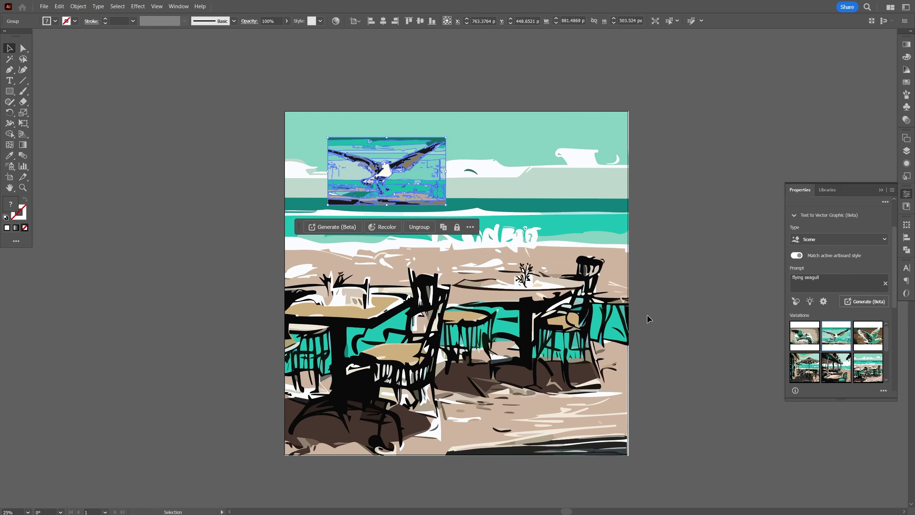
# Step: Compare the three generated flying seagull variations against the beach scene
pyautogui.click(800, 340)
pyautogui.click(866, 341)
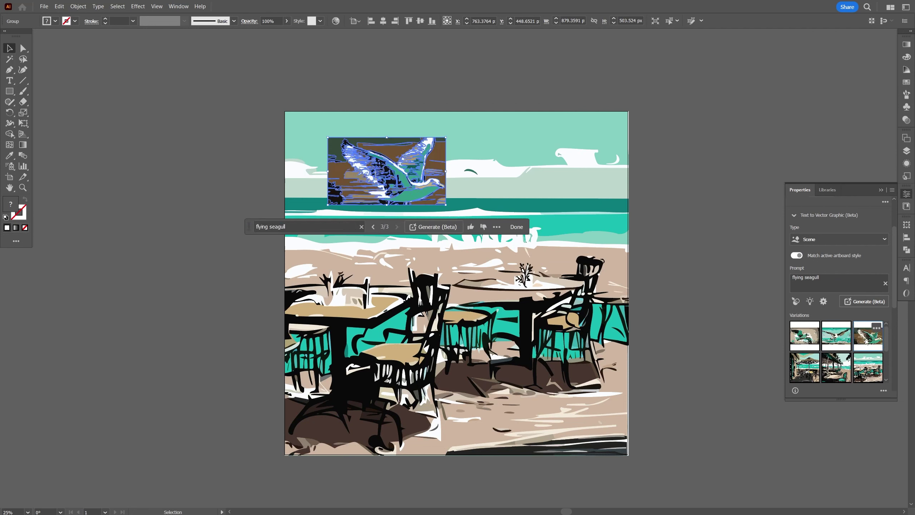
pyautogui.click(835, 342)
pyautogui.click(807, 340)
pyautogui.click(736, 298)
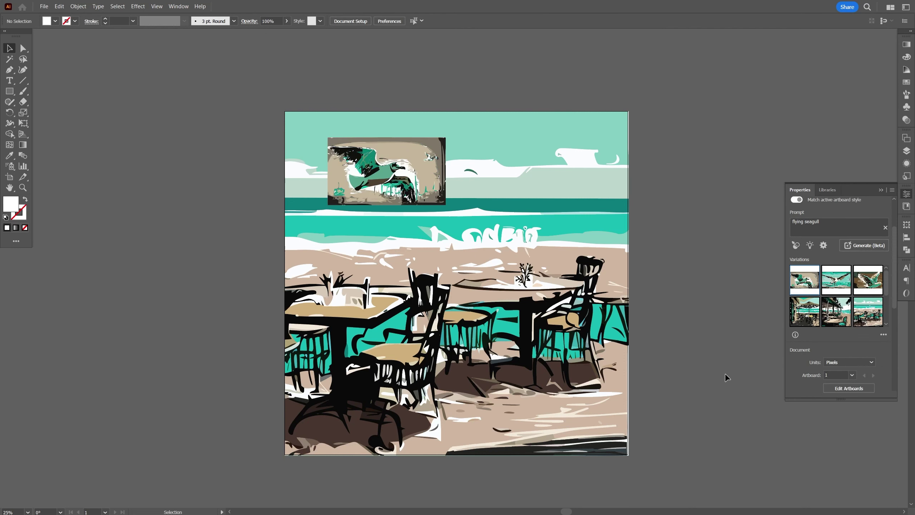
pyautogui.click(836, 343)
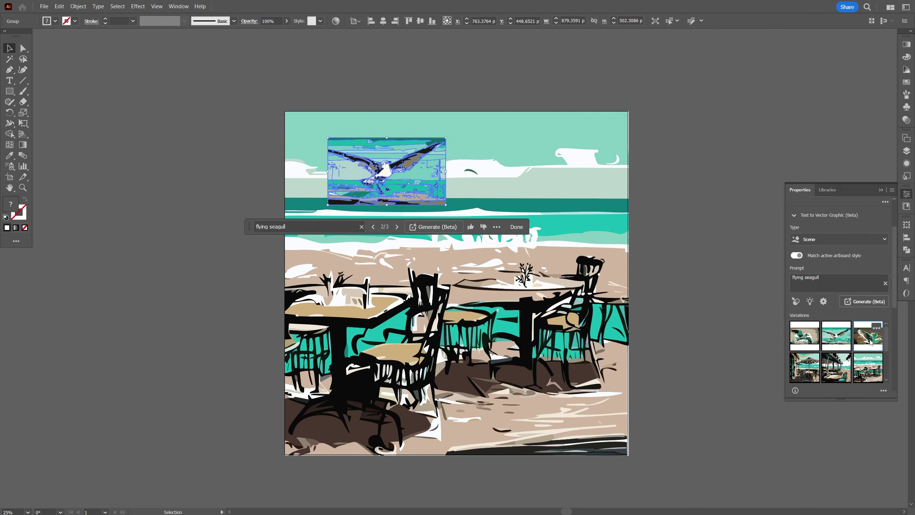
pyautogui.click(869, 340)
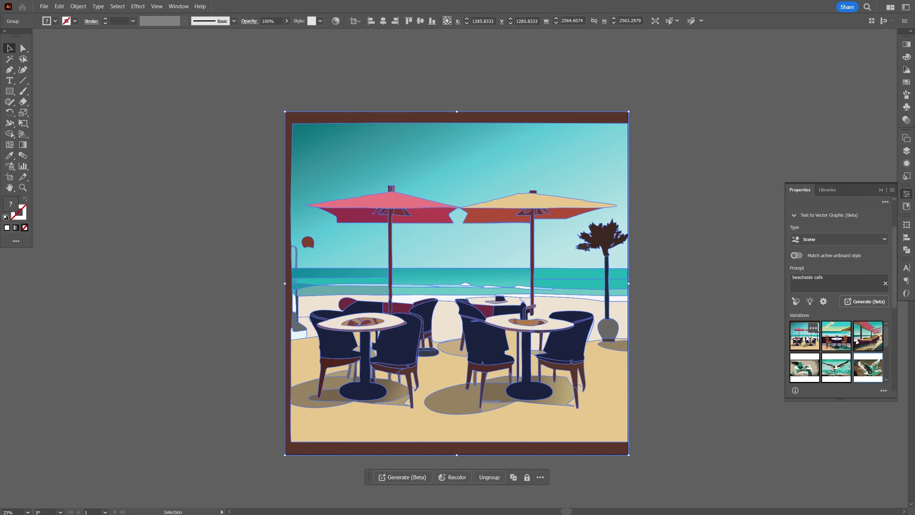
# Step: Compare the three beachside cafe variations generated without style matching, and return to the one with two parasols
pyautogui.click(837, 335)
pyautogui.click(723, 288)
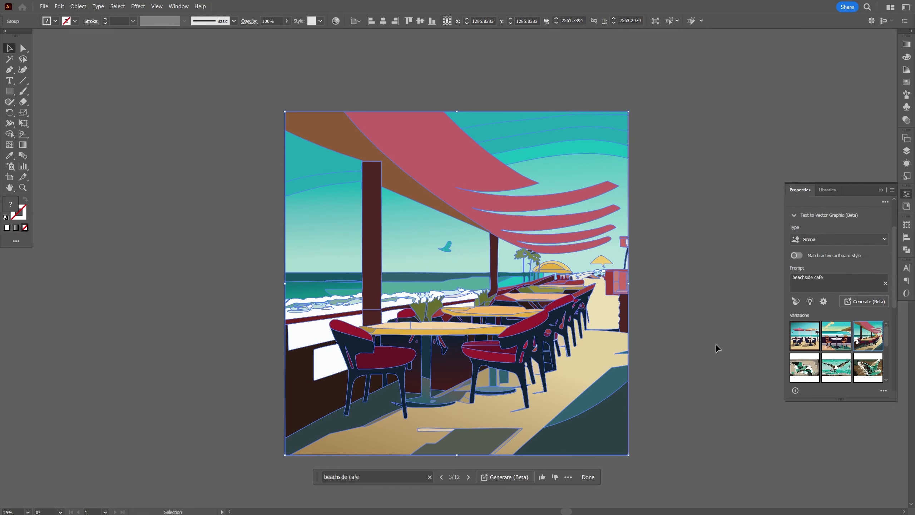
pyautogui.click(710, 446)
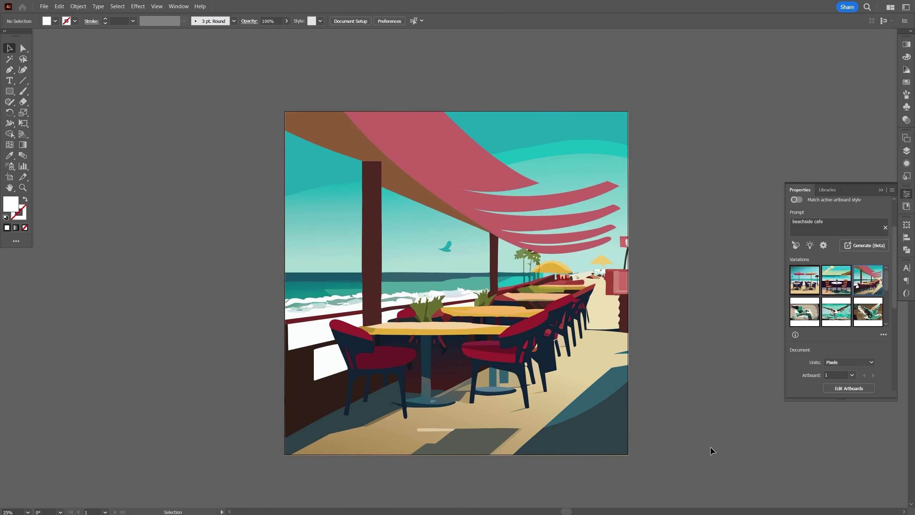
pyautogui.click(561, 238)
pyautogui.click(837, 334)
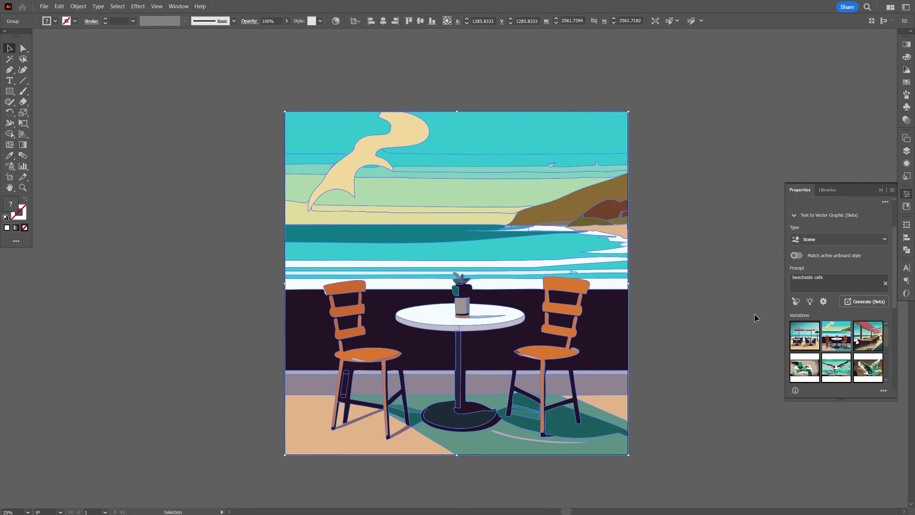
pyautogui.click(810, 325)
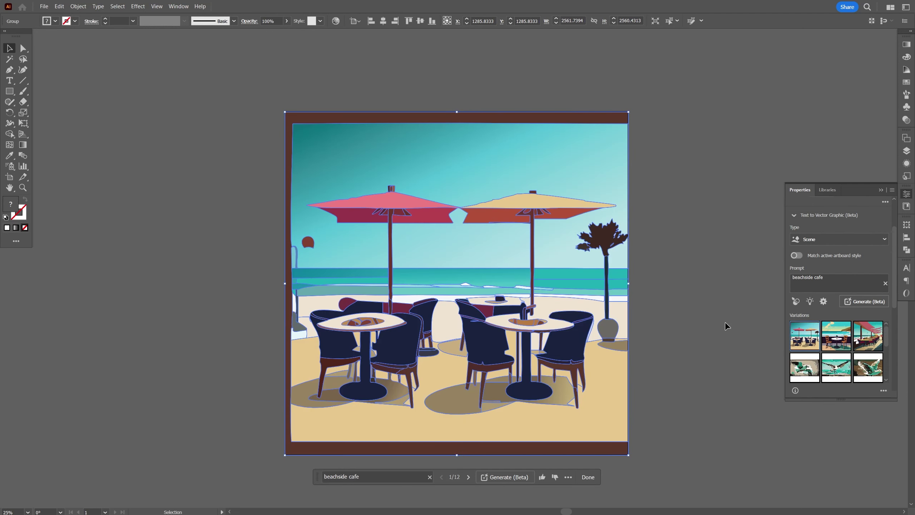
pyautogui.click(725, 322)
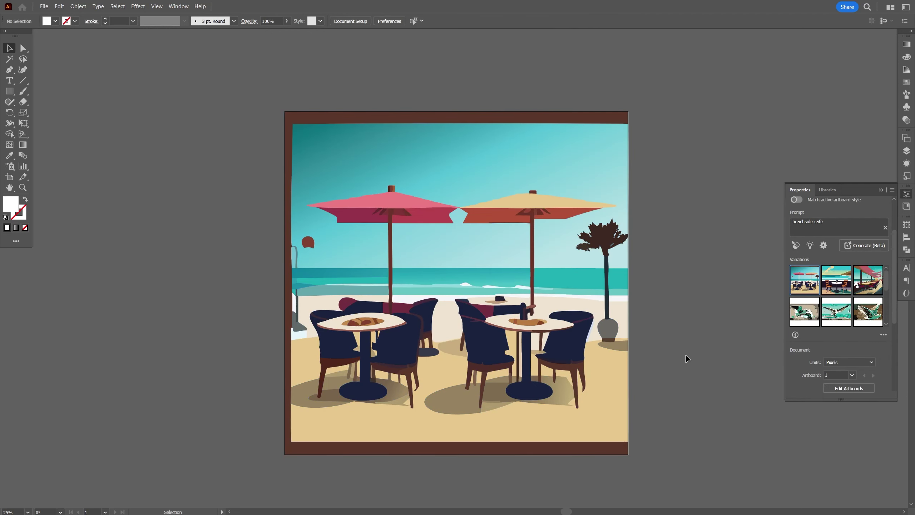
# Step: Select the beachside cafe scene and cycle through its three style-free variations again, ending on the two-parasol one
pyautogui.click(597, 302)
pyautogui.click(834, 340)
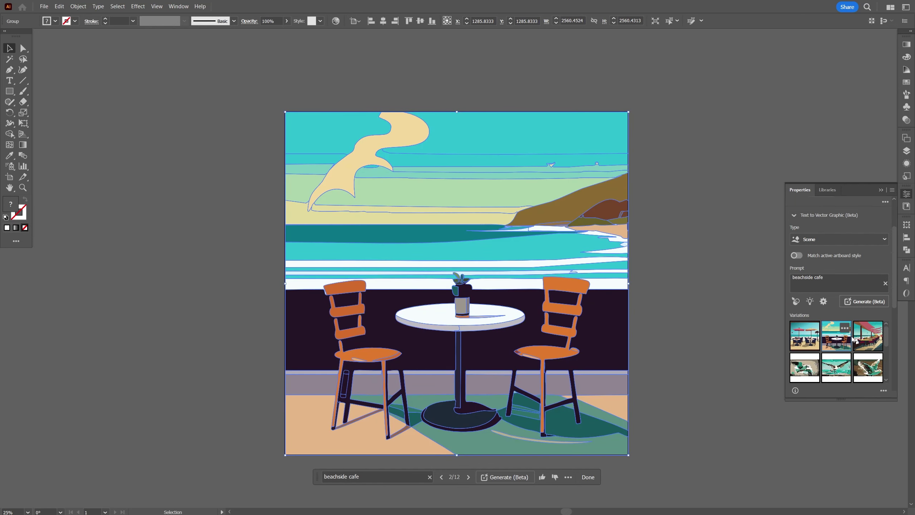
pyautogui.click(867, 337)
pyautogui.click(804, 337)
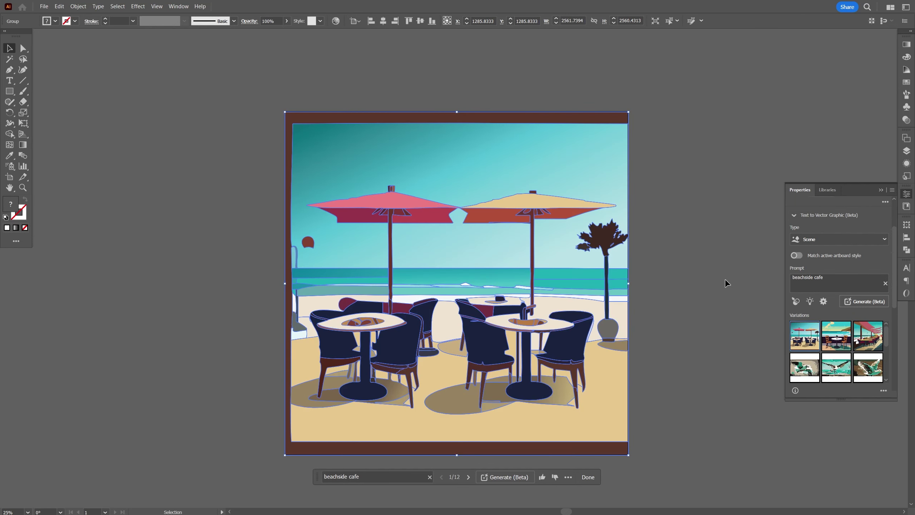
# Step: Delete the beachside cafe scene and set the Text to Vector Graphic type to Icon
pyautogui.press('Delete')
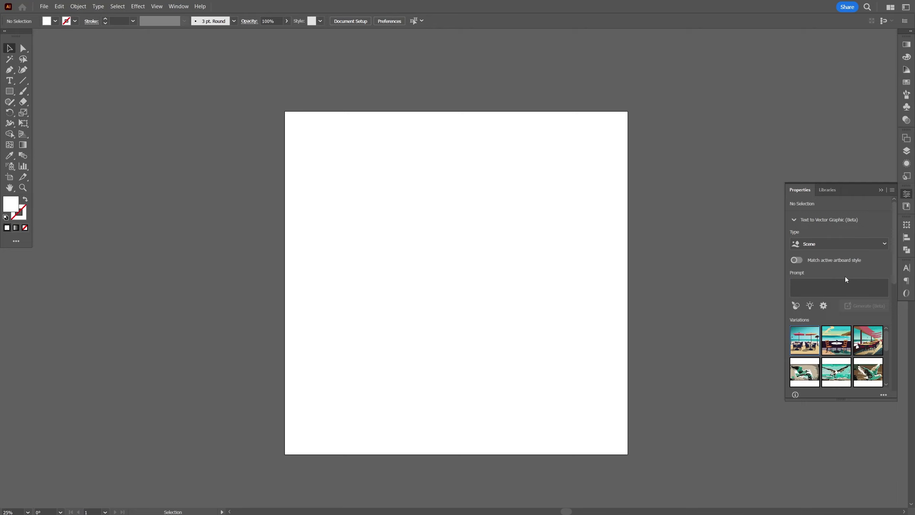
pyautogui.click(849, 241)
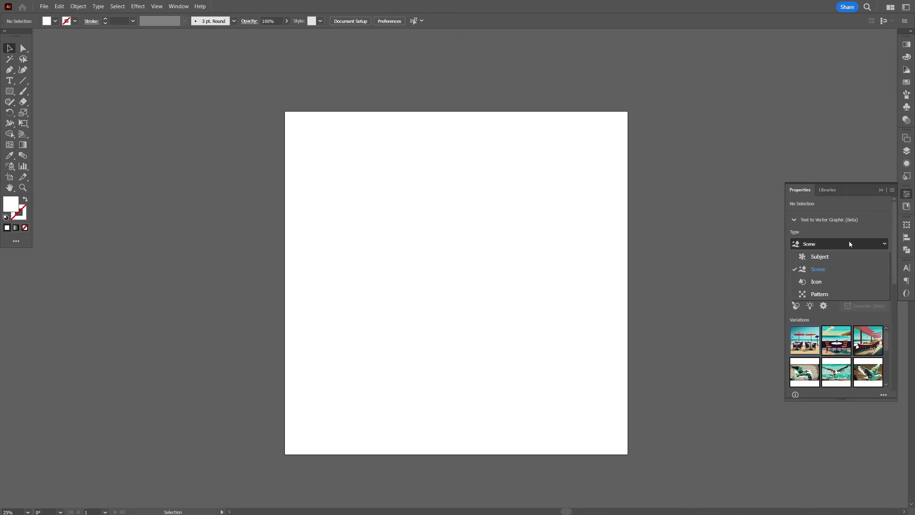
pyautogui.click(838, 280)
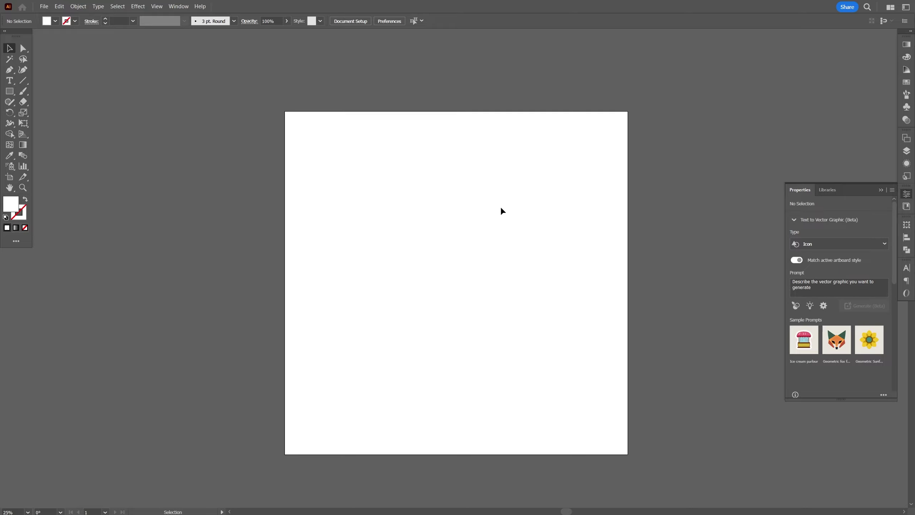
# Step: Draw a square about 928 by 928 px near the middle of the artboard and generate a "book" icon inside it
pyautogui.press('m')
pyautogui.moveTo(383, 202); pyautogui.dragTo(508, 327)
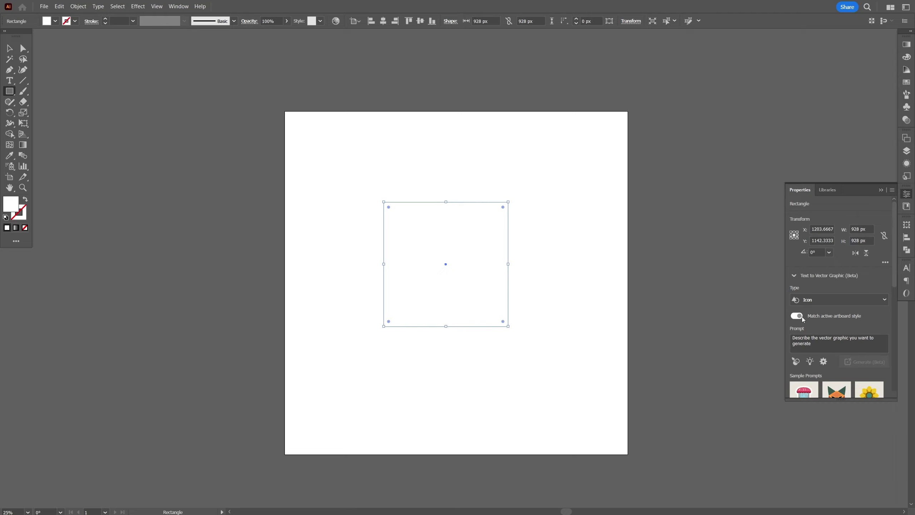
pyautogui.scroll(-3, 828, 318)
pyautogui.click(810, 290)
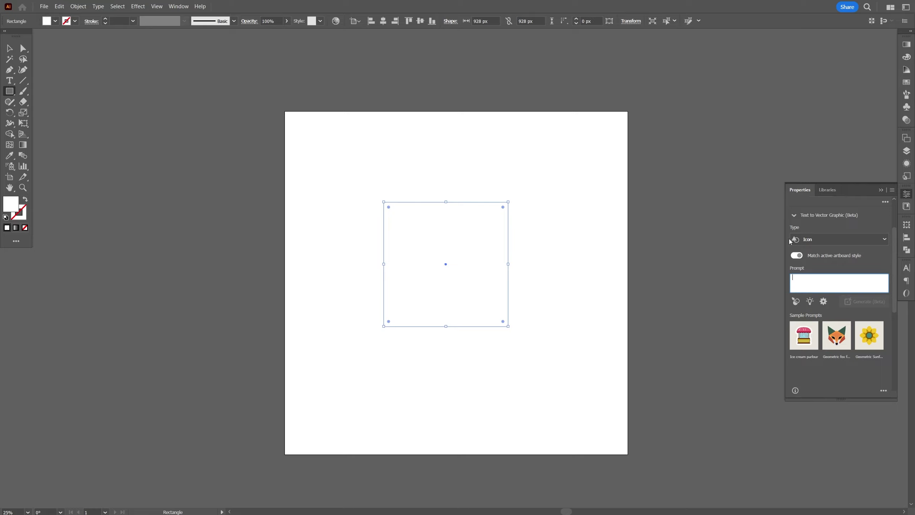
pyautogui.write('book')
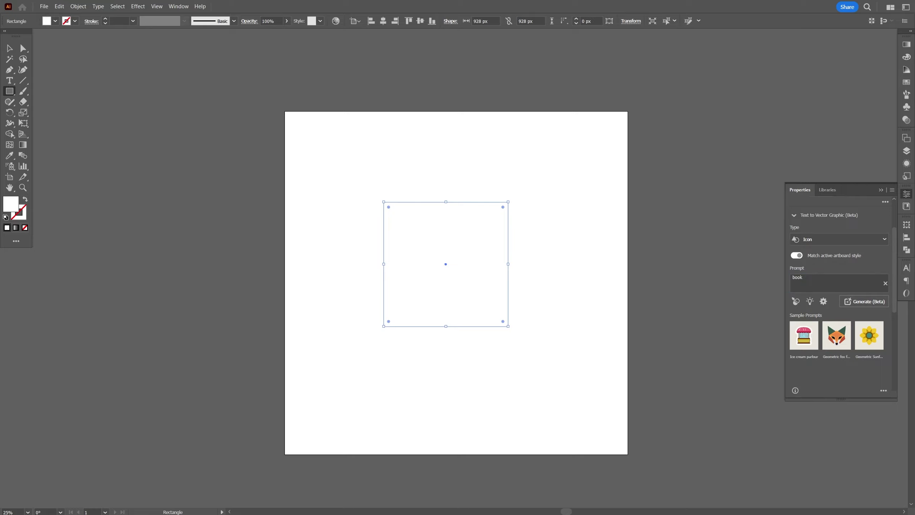
pyautogui.press('Return')
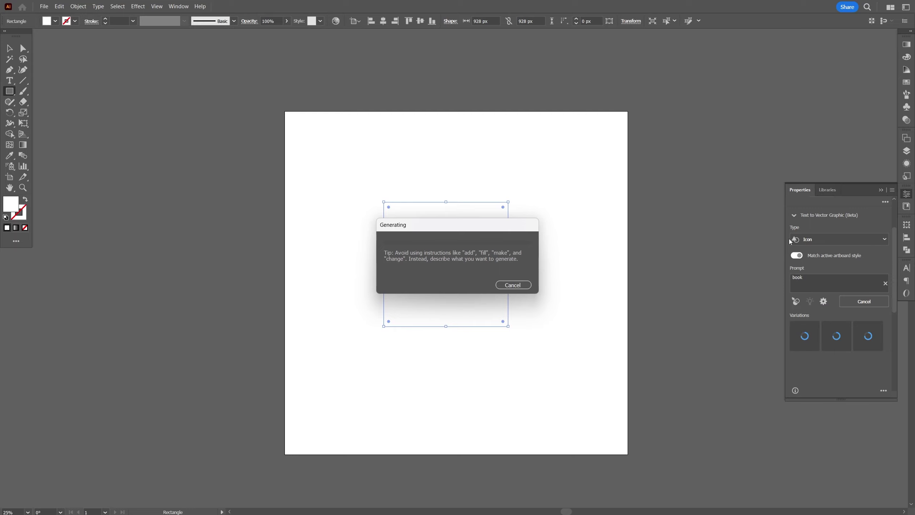
# Step: Compare the three generated book icon variations, return to the open book on a dark rounded backing, and deselect it
pyautogui.click(837, 336)
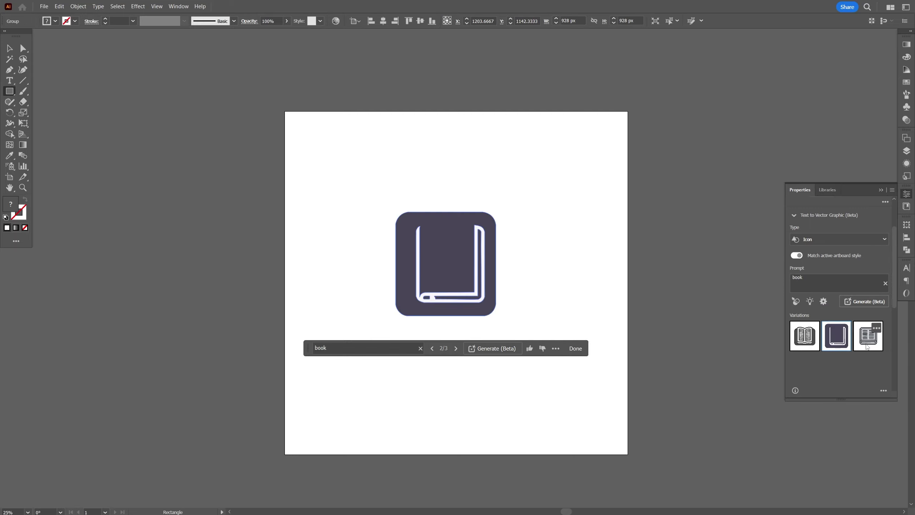
pyautogui.click(868, 347)
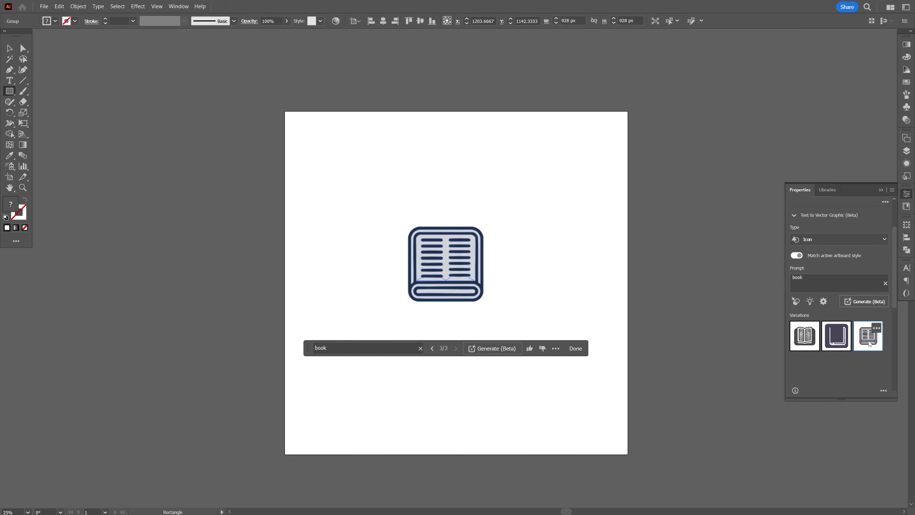
pyautogui.click(833, 343)
pyautogui.click(812, 344)
pyautogui.click(843, 343)
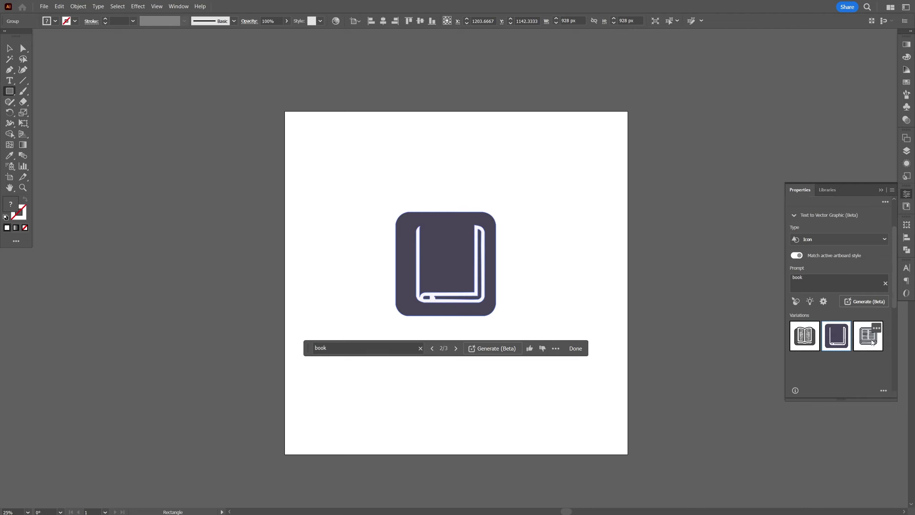
pyautogui.click(872, 342)
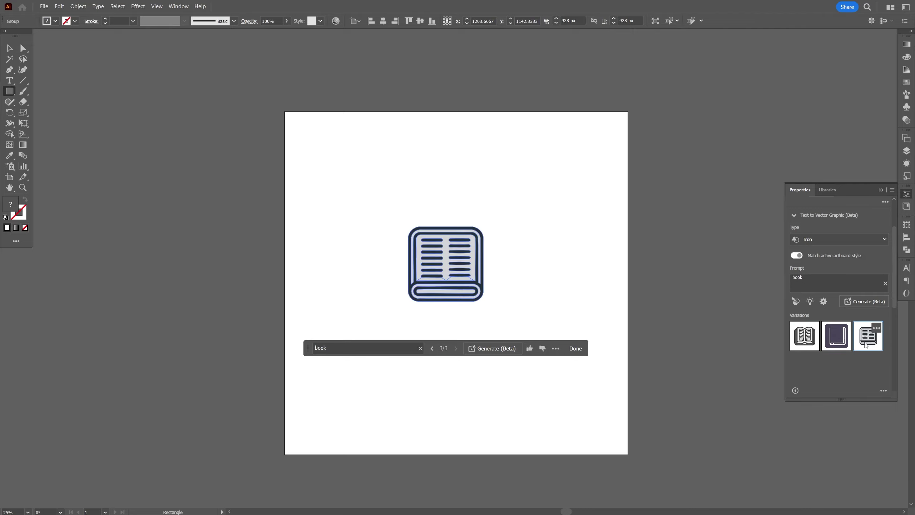
pyautogui.click(837, 340)
pyautogui.click(806, 340)
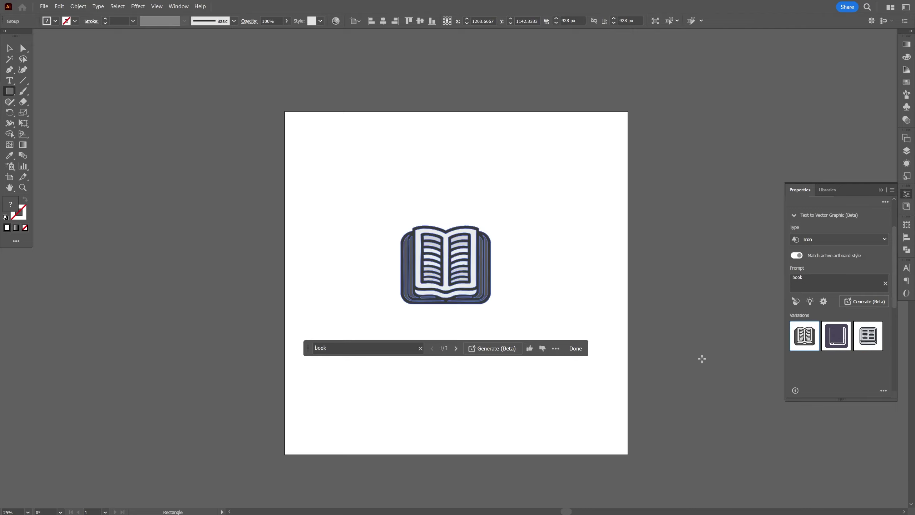
pyautogui.click(710, 219)
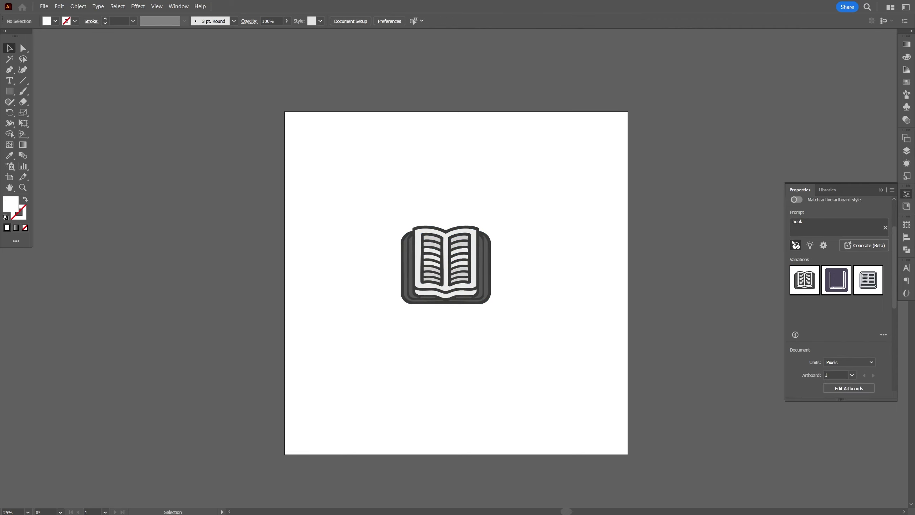